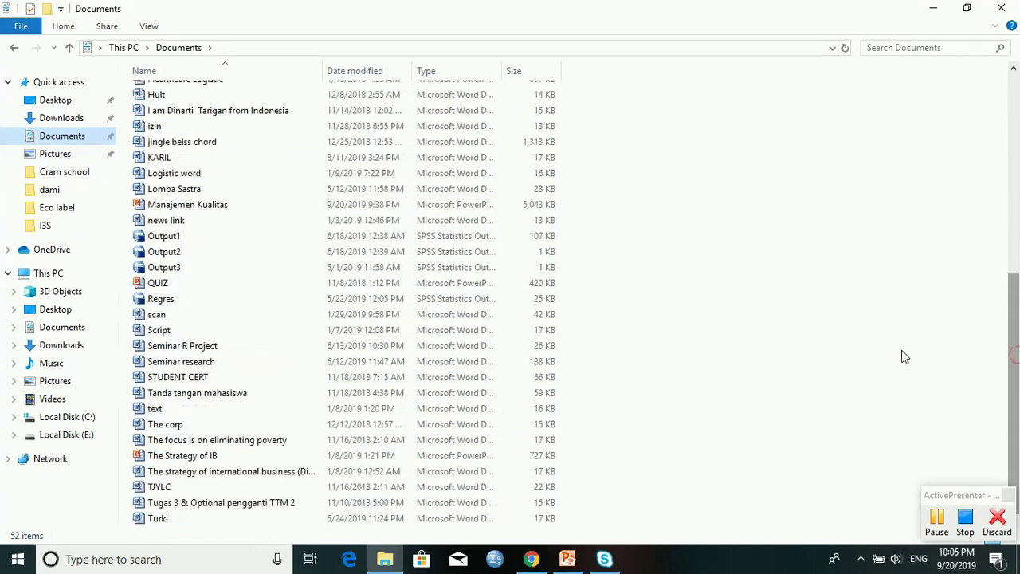
- Copy the Manajemen Kualitas presentation from Documents into the UT Taiwan folder inside Downloads
{"action": "left_click", "coordinate": [287, 208]}
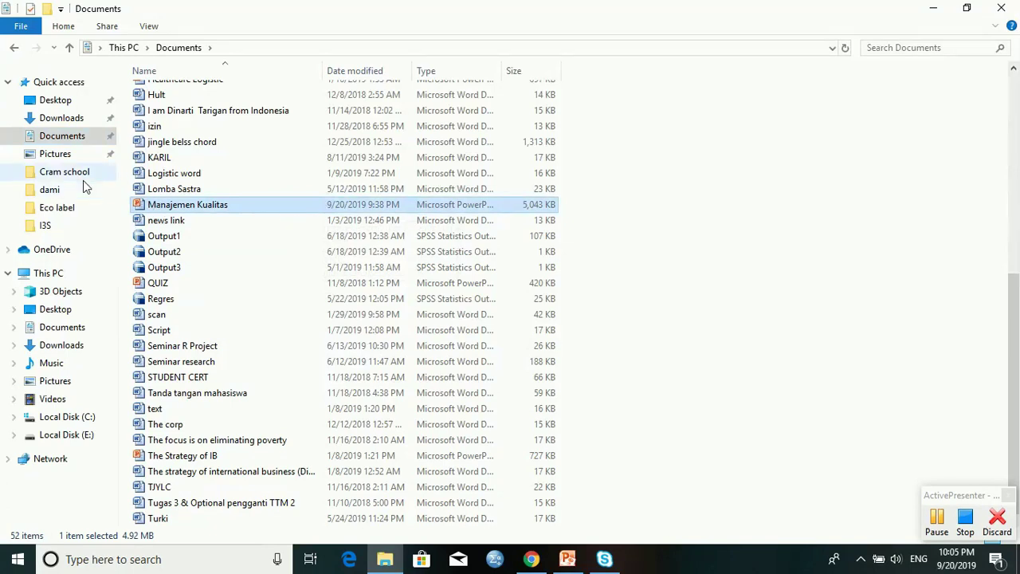
{"action": "left_click", "coordinate": [83, 122]}
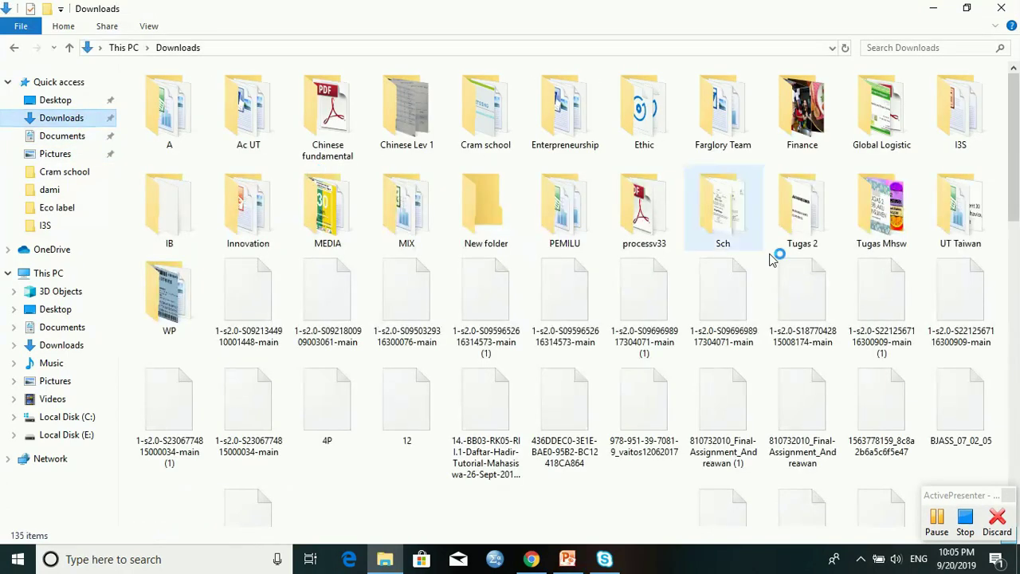
{"action": "left_click", "coordinate": [964, 223]}
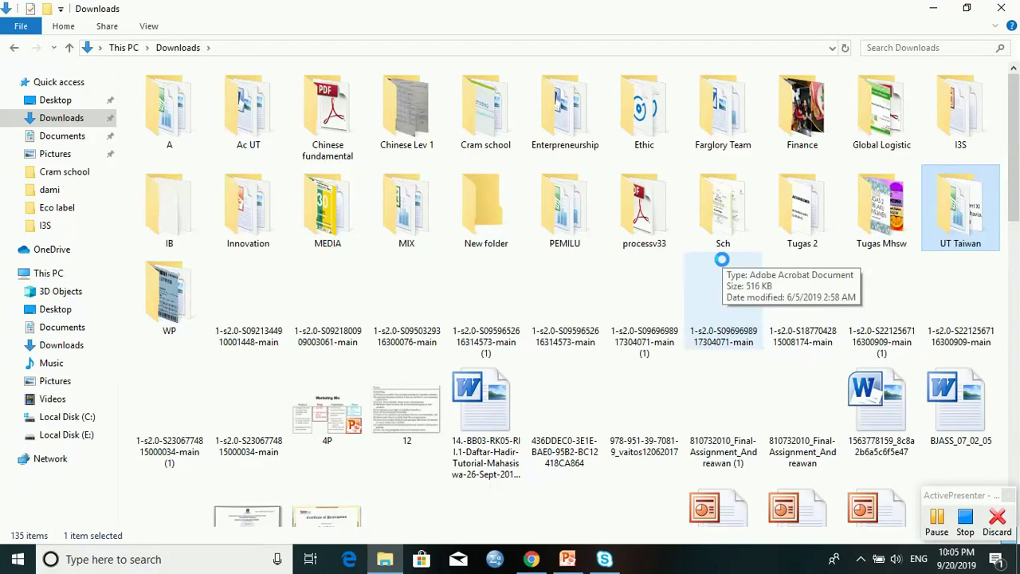
{"action": "key", "text": "Return"}
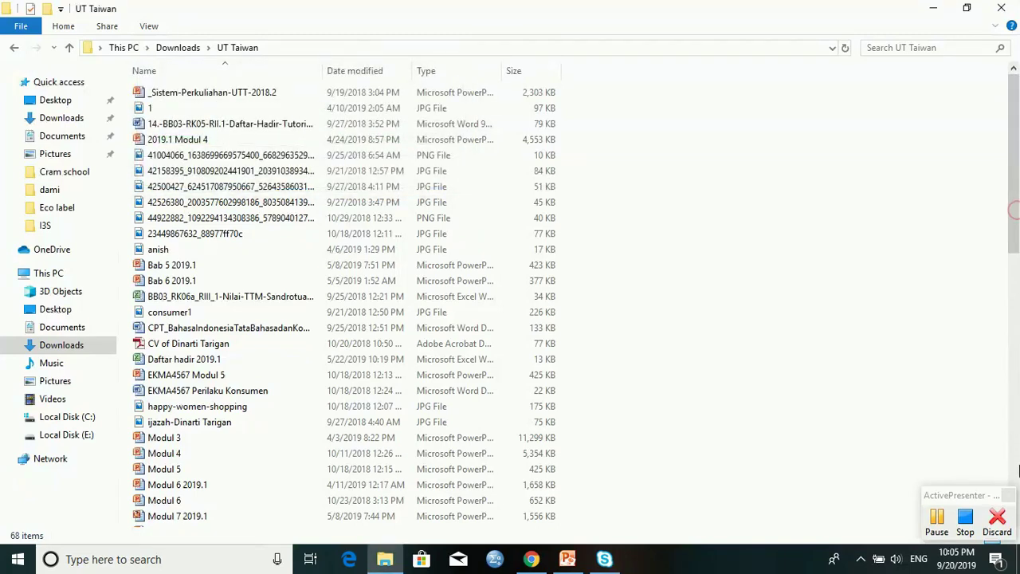
{"action": "mouse_move", "coordinate": [1015, 233]}
{"action": "left_mouse_down"}
{"action": "mouse_move", "coordinate": [1014, 462]}
{"action": "mouse_move", "coordinate": [1015, 215]}
{"action": "mouse_move", "coordinate": [1015, 225]}
{"action": "left_mouse_up"}
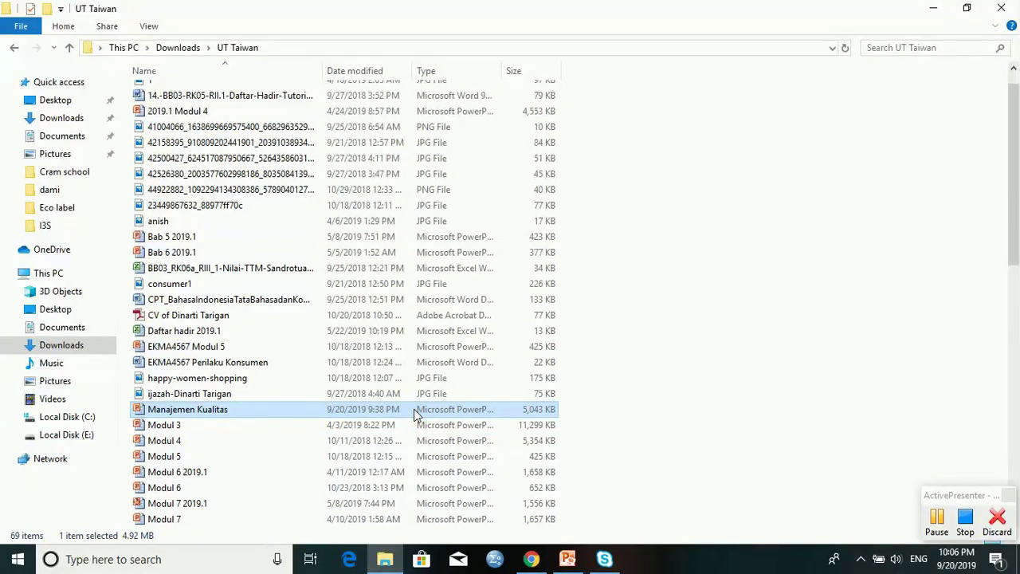
- Switch to the Skype meeting and mute the microphone
{"action": "left_click", "coordinate": [604, 561]}
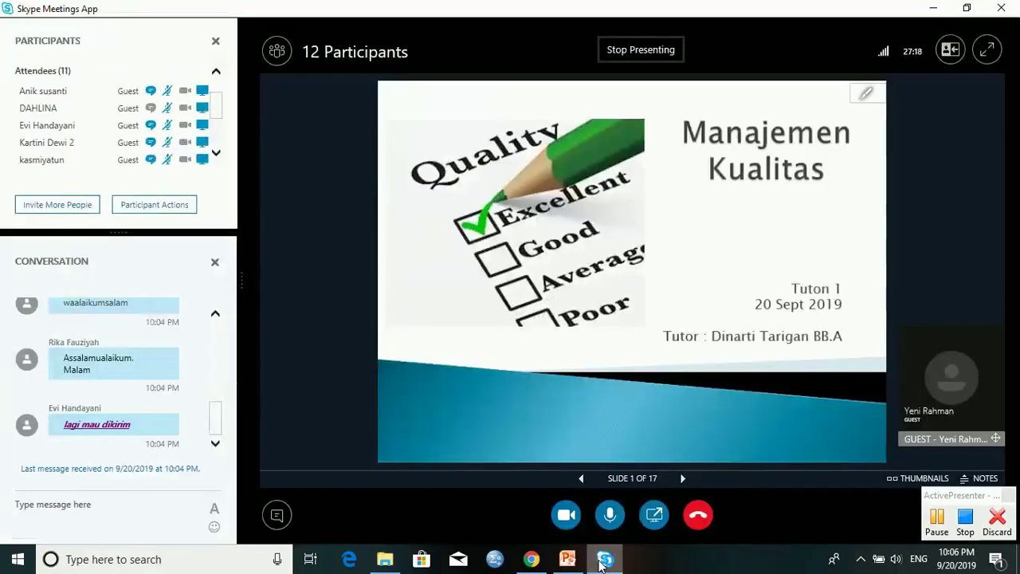
{"action": "left_click", "coordinate": [532, 559]}
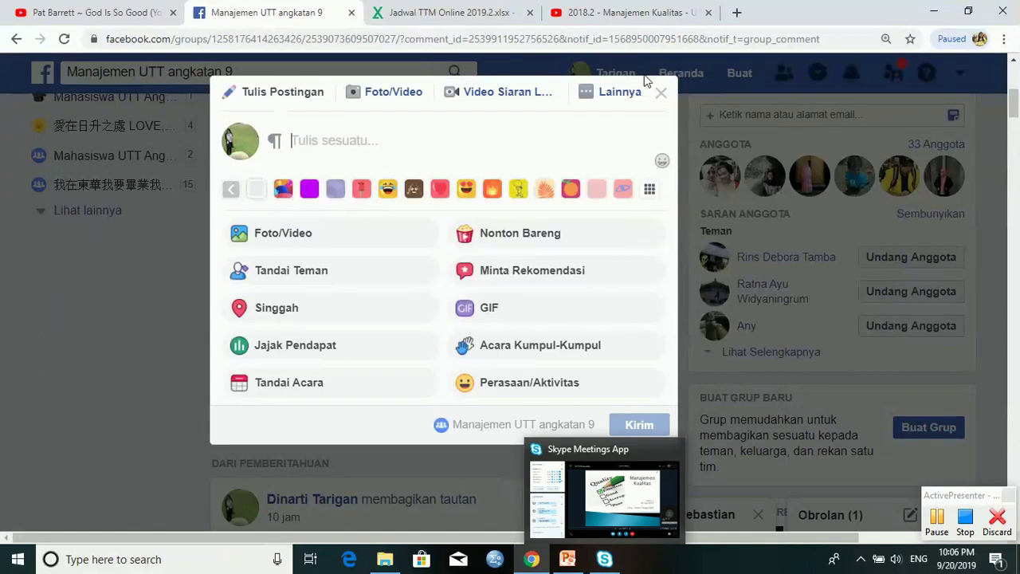
{"action": "key", "text": "alt+Tab"}
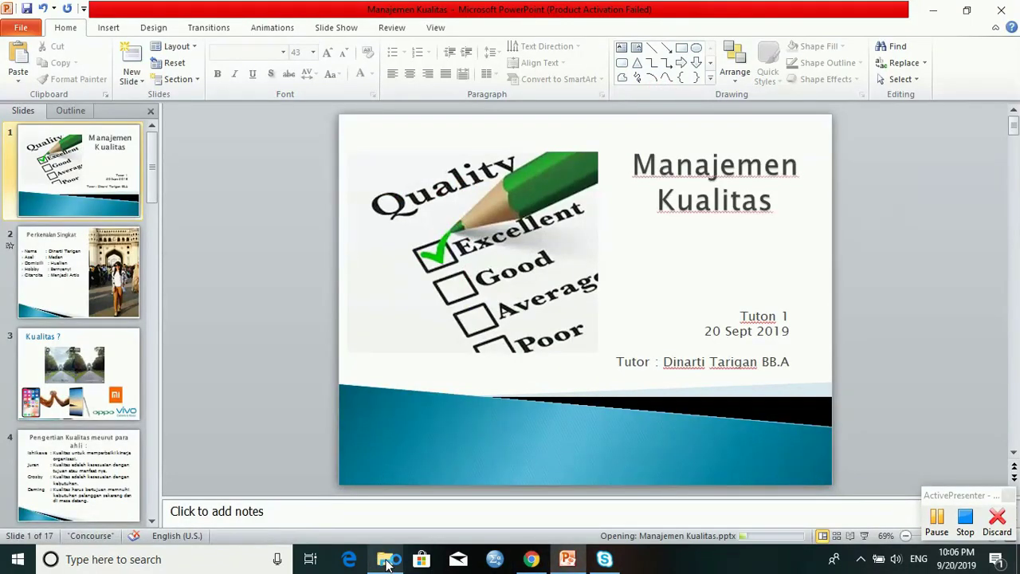
{"action": "left_click", "coordinate": [384, 559]}
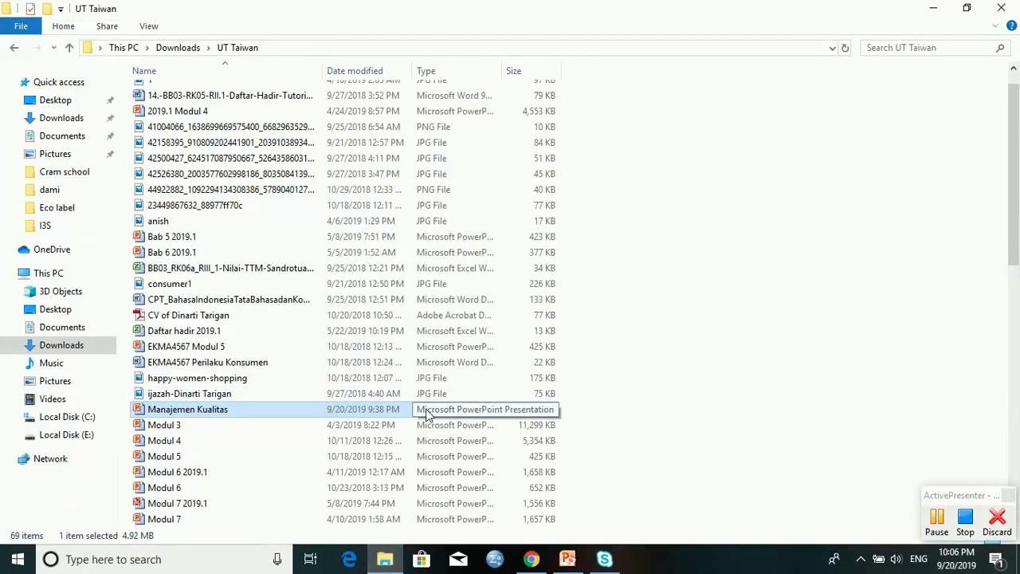
{"action": "left_click", "coordinate": [395, 408]}
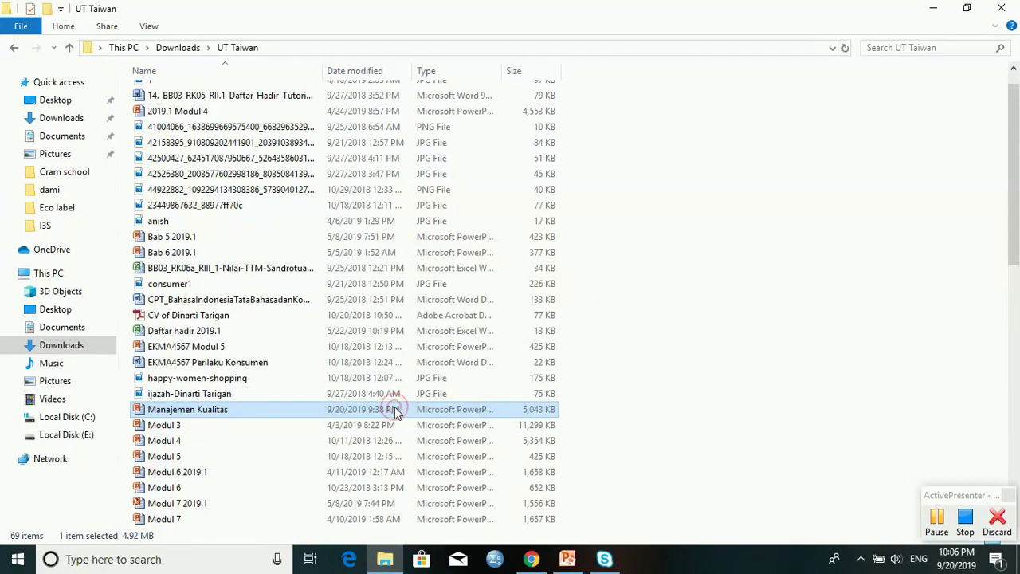
{"action": "left_click", "coordinate": [605, 557]}
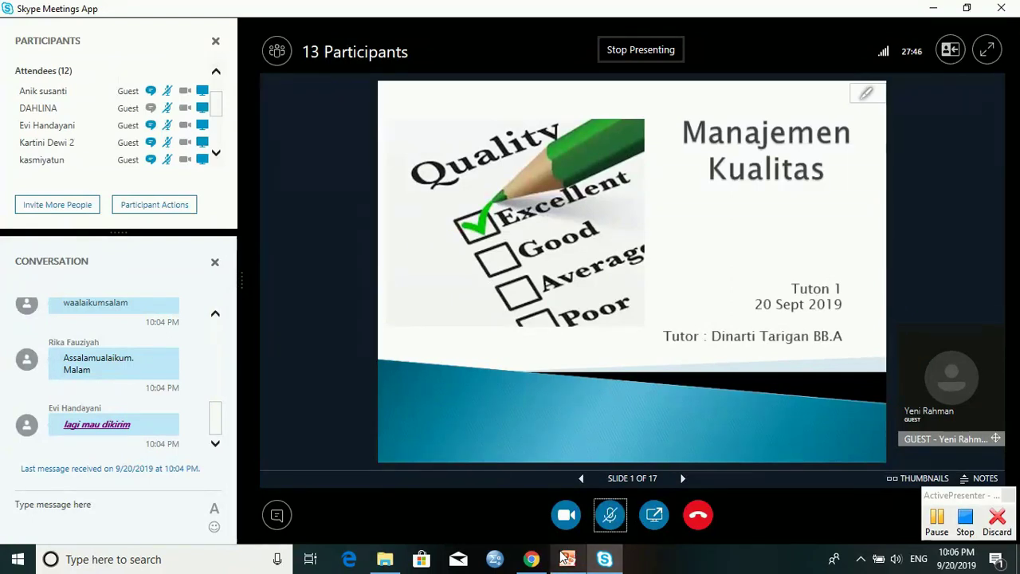
{"action": "mouse_move", "coordinate": [565, 558]}
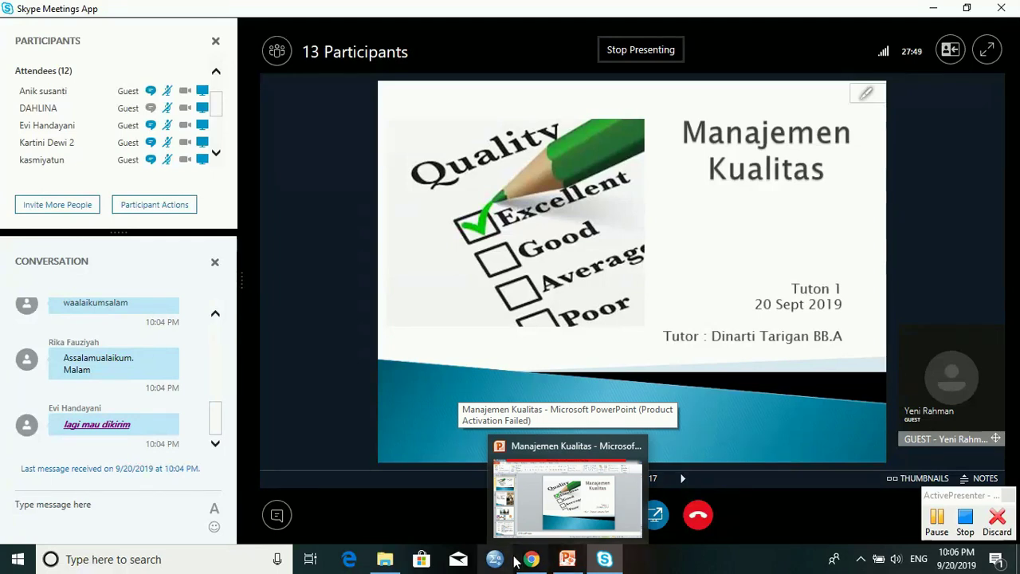
{"action": "mouse_move", "coordinate": [530, 563]}
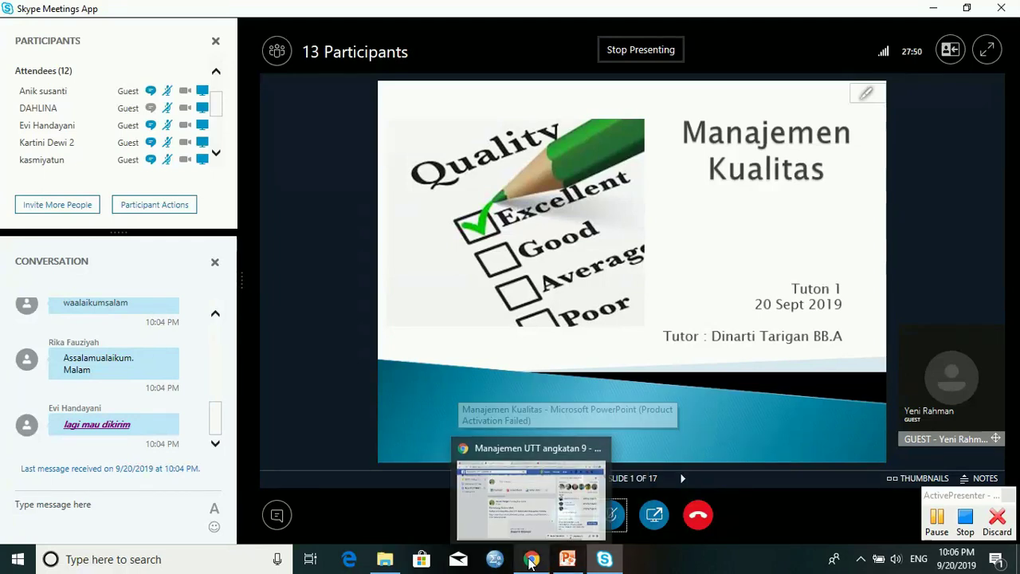
- Open the Manajemen Kualitas copy from the UT Taiwan folder and delete its second slide, Perkenalan Singkat
{"action": "left_click", "coordinate": [385, 560]}
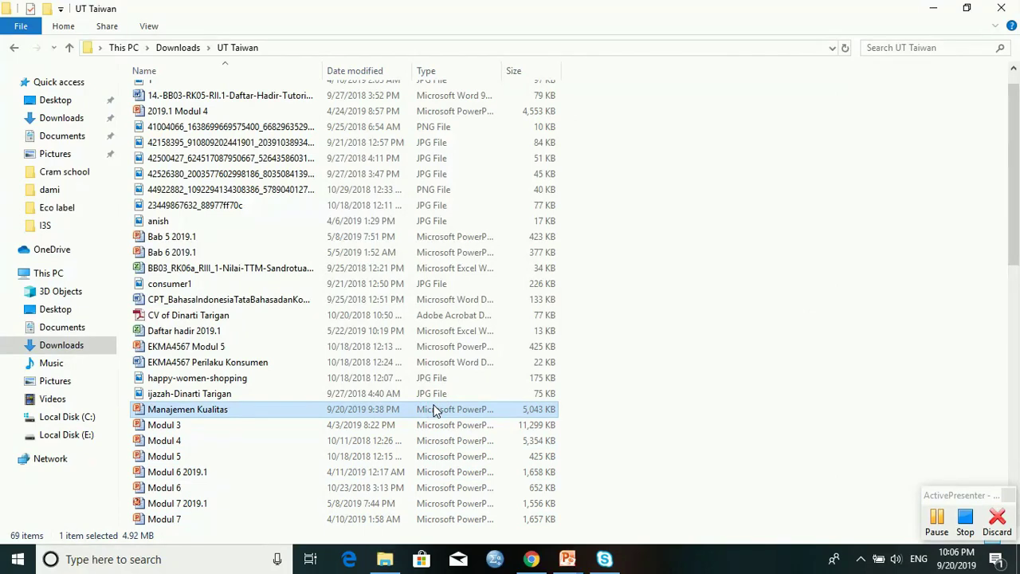
{"action": "double_click", "coordinate": [467, 408]}
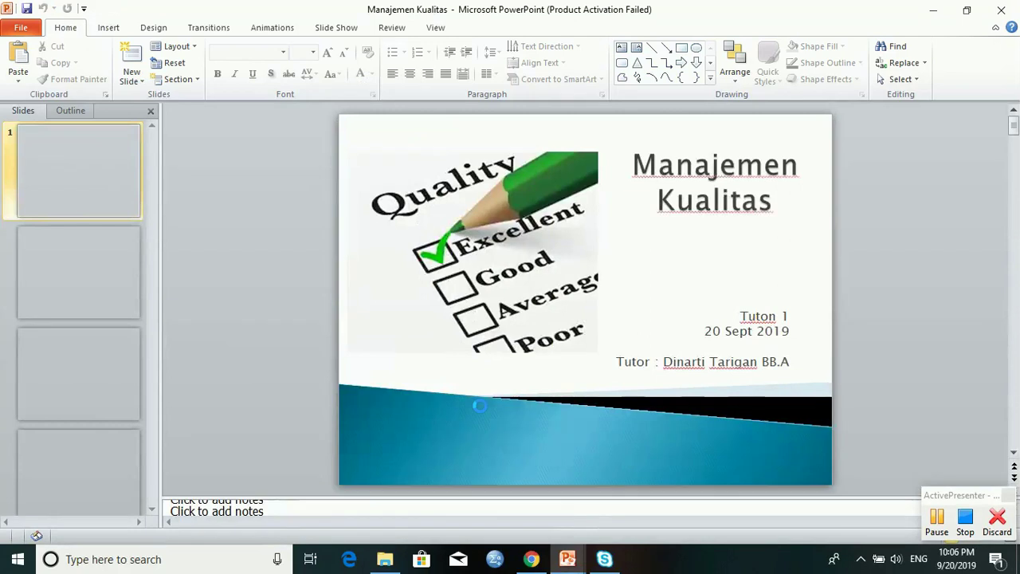
{"action": "left_click", "coordinate": [59, 299]}
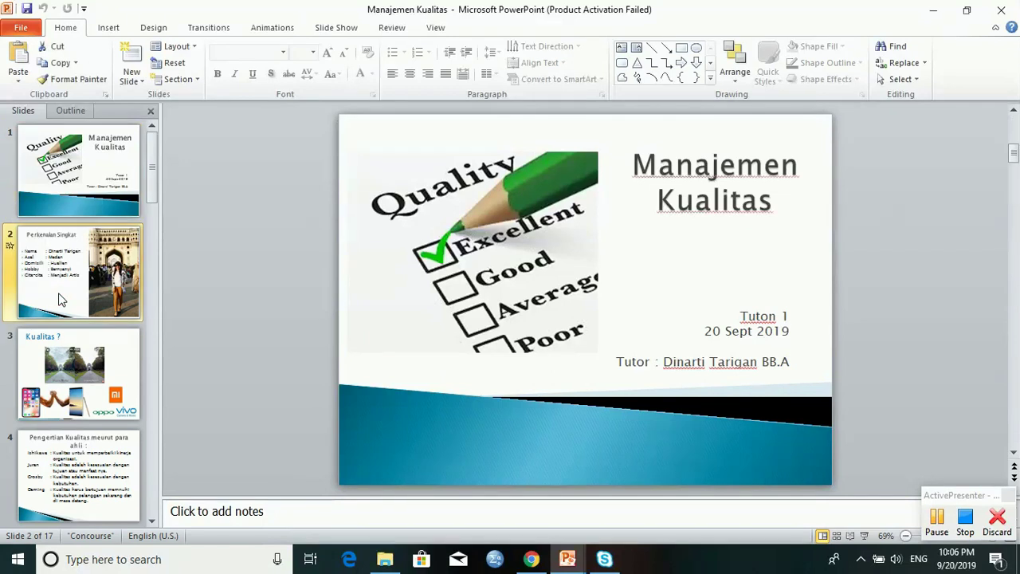
{"action": "key", "text": "Delete"}
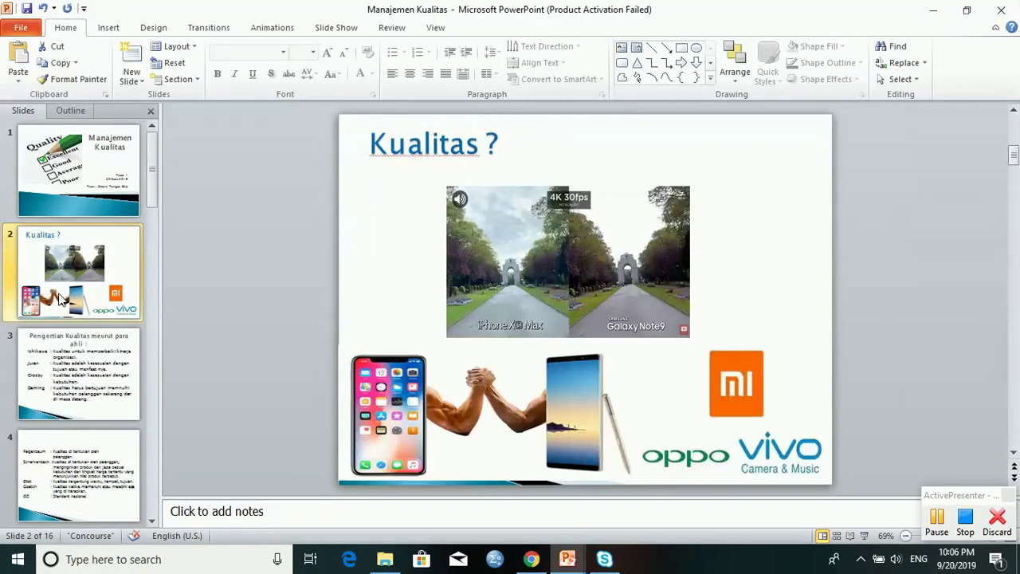
- Delete all the subtitle text on the title slide, including the session, date and tutor lines
{"action": "left_click", "coordinate": [83, 192]}
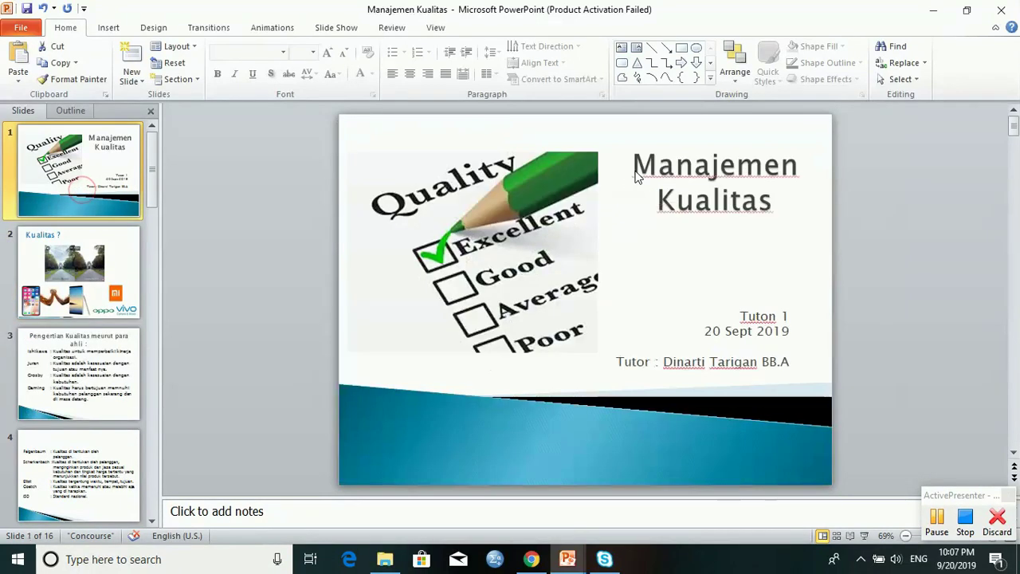
{"action": "left_click", "coordinate": [742, 316]}
{"action": "key", "text": "shift+Down"}
{"action": "key", "text": "shift+Down"}
{"action": "key", "text": "shift+Down"}
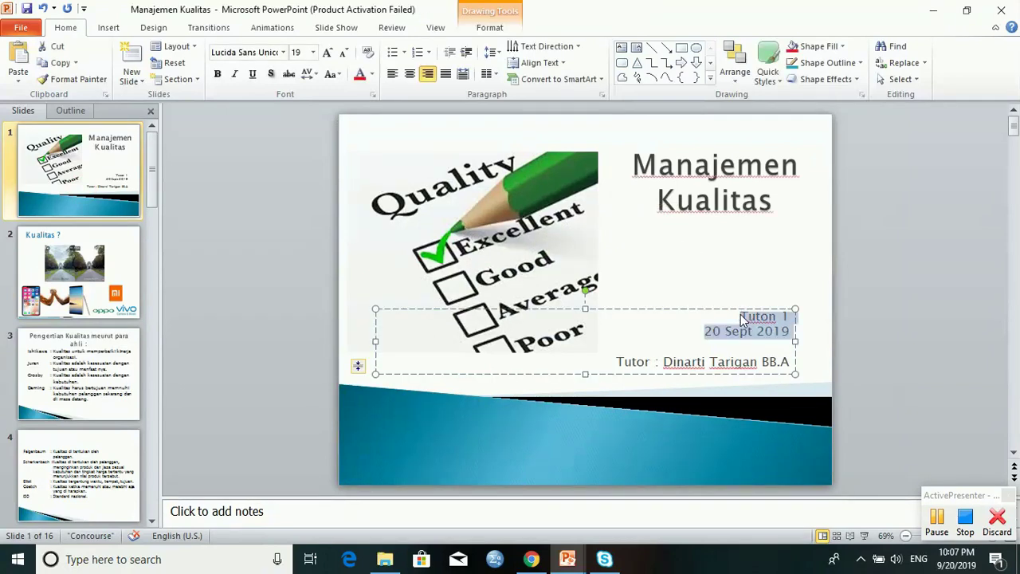
{"action": "key", "text": "shift+End"}
{"action": "key", "text": "Delete"}
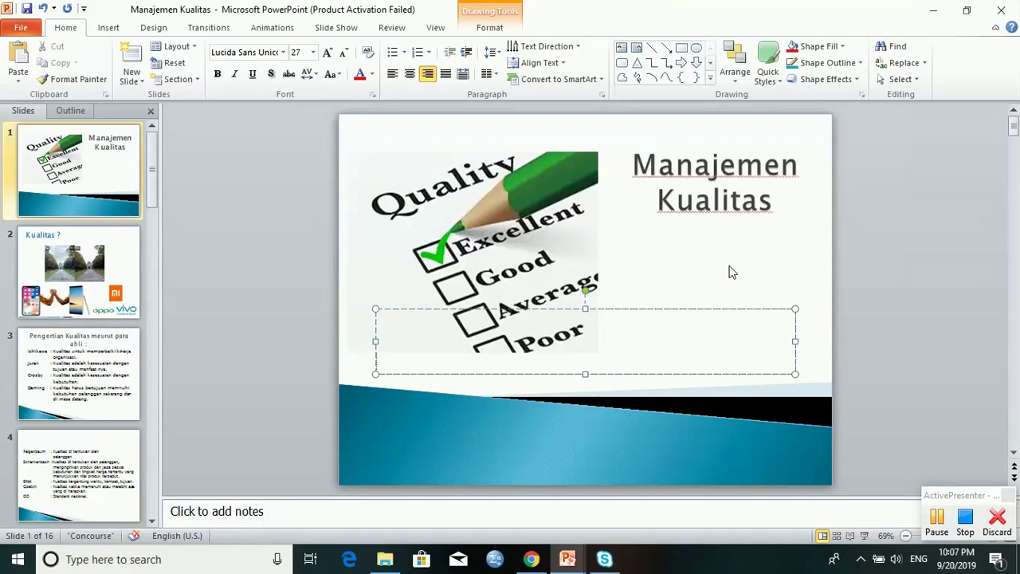
- Remove the empty subtitle placeholder from the title slide, and save and close the presentation
{"action": "left_click", "coordinate": [727, 265]}
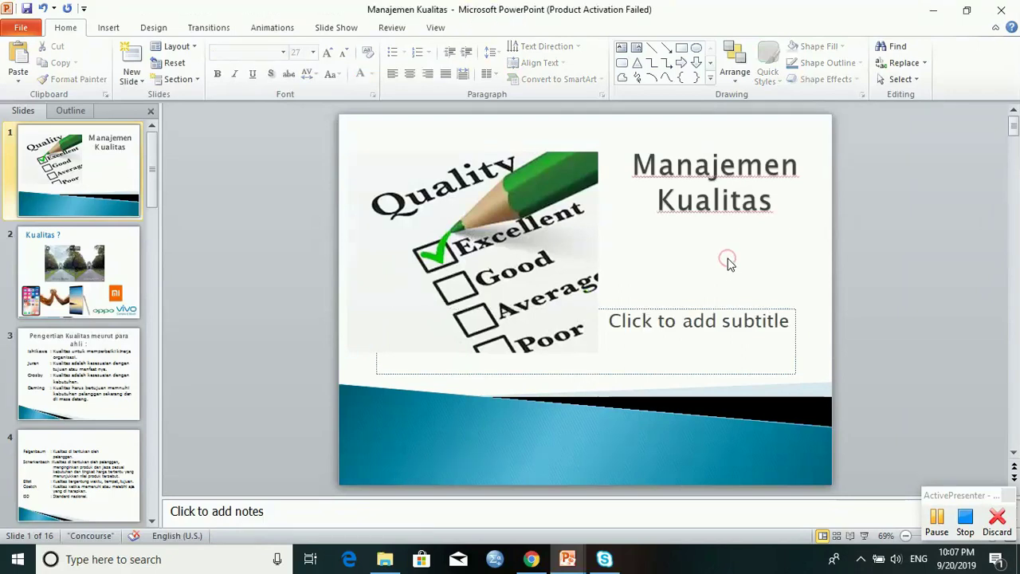
{"action": "left_click", "coordinate": [725, 309]}
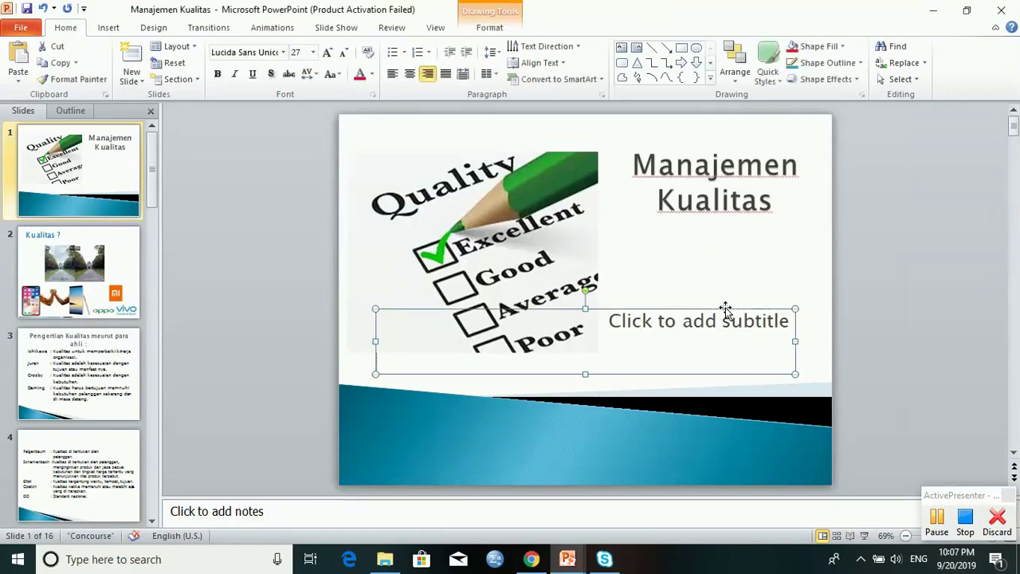
{"action": "key", "text": "Delete"}
{"action": "key", "text": "ctrl+s"}
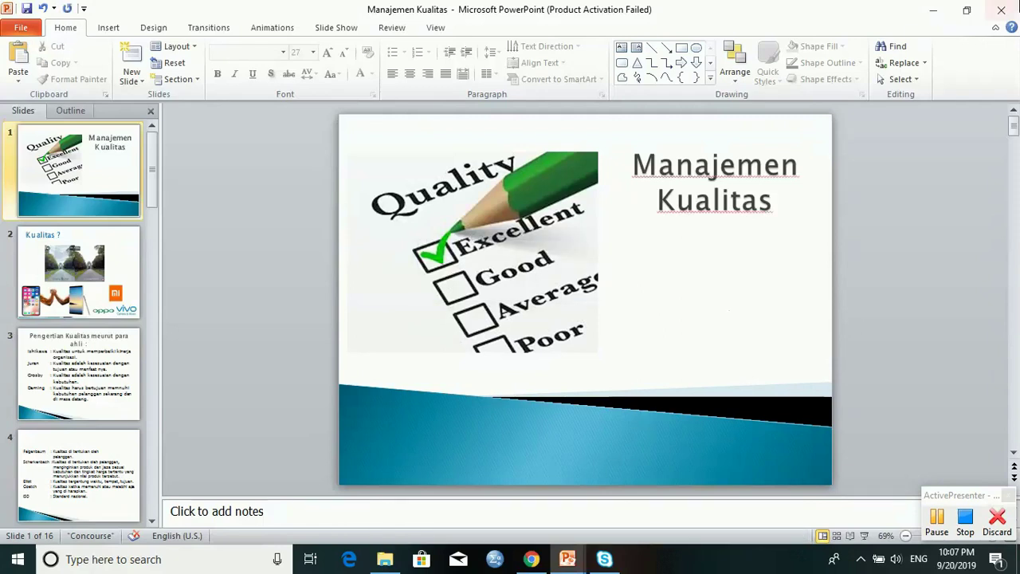
{"action": "left_click", "coordinate": [1006, 14]}
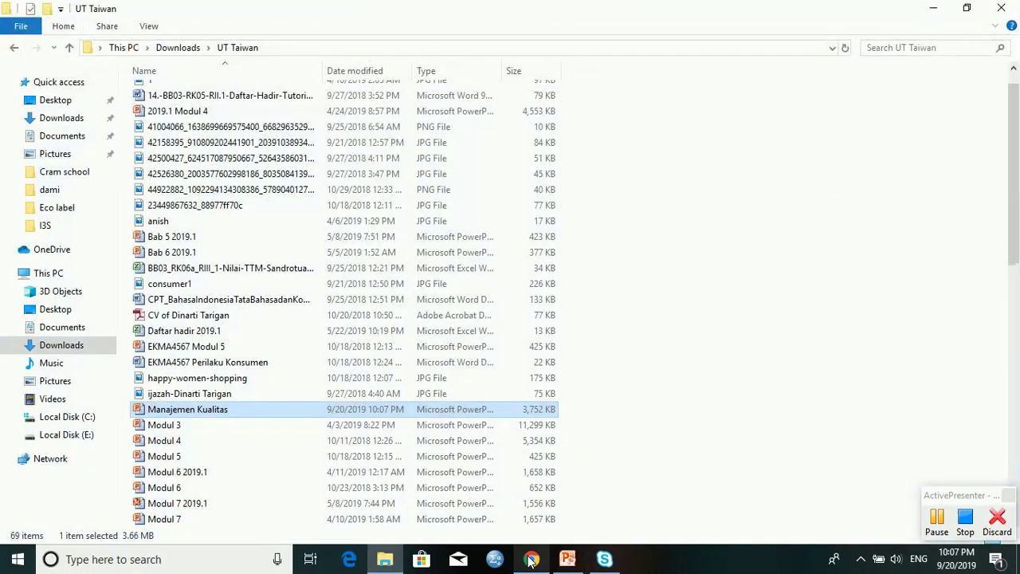
- Switch to the Manajemen UTT angkatan 9 Facebook group in Chrome and start a file post
{"action": "left_click", "coordinate": [531, 558]}
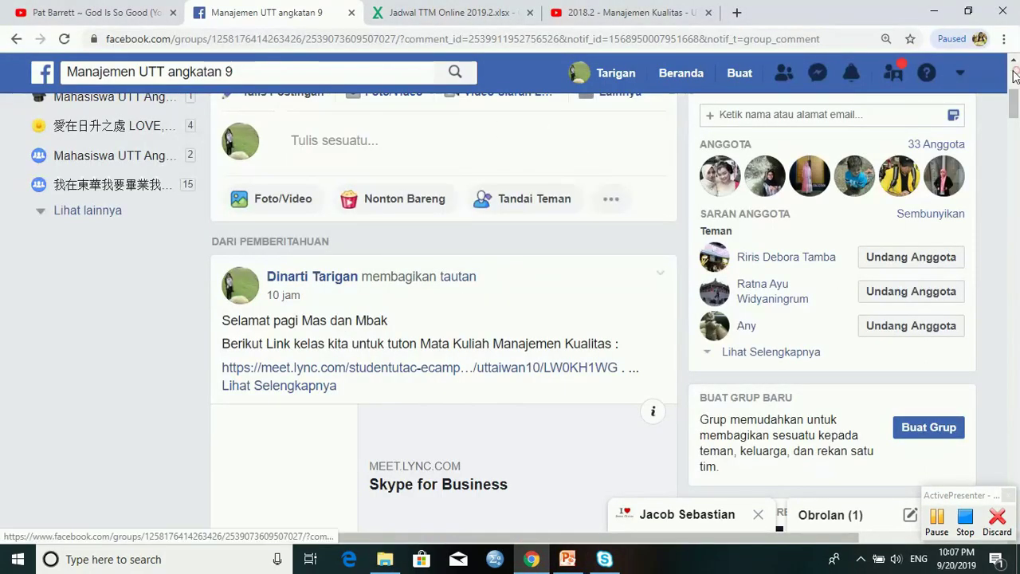
{"action": "scroll", "coordinate": [1016, 75], "scroll_direction": "up", "scroll_amount": 2}
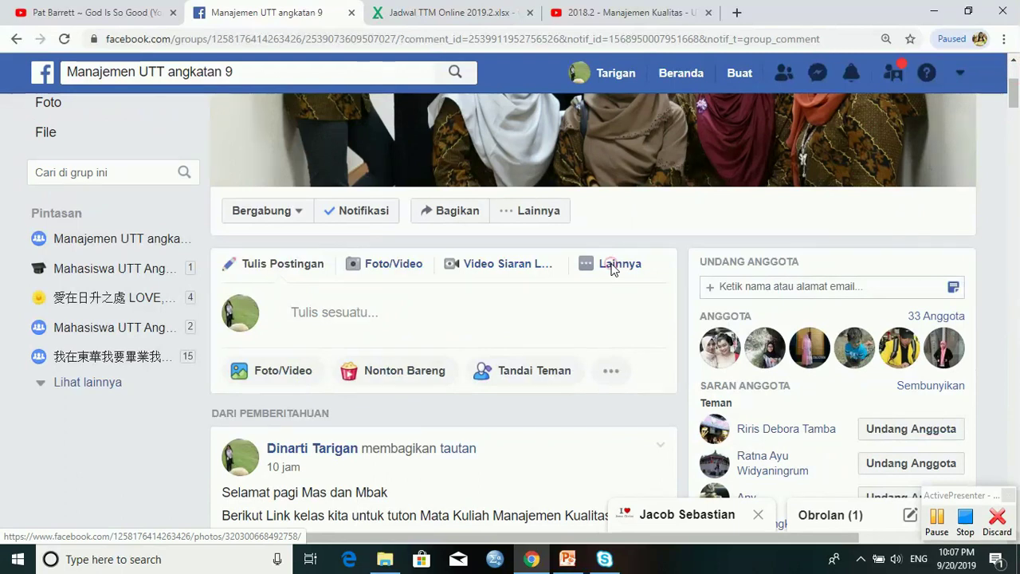
{"action": "scroll", "coordinate": [612, 267], "scroll_direction": "up", "scroll_amount": 3}
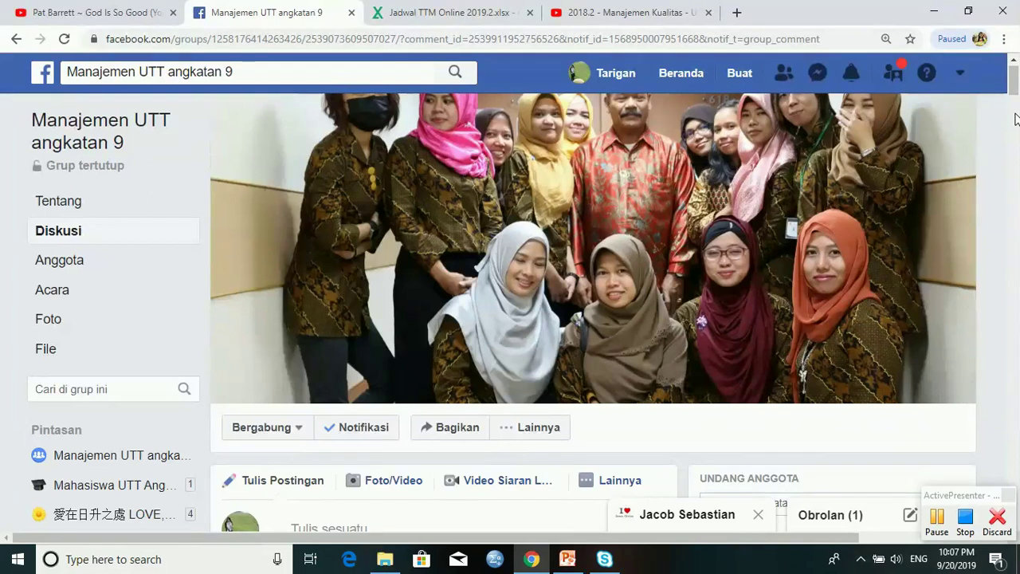
{"action": "left_click", "coordinate": [594, 480]}
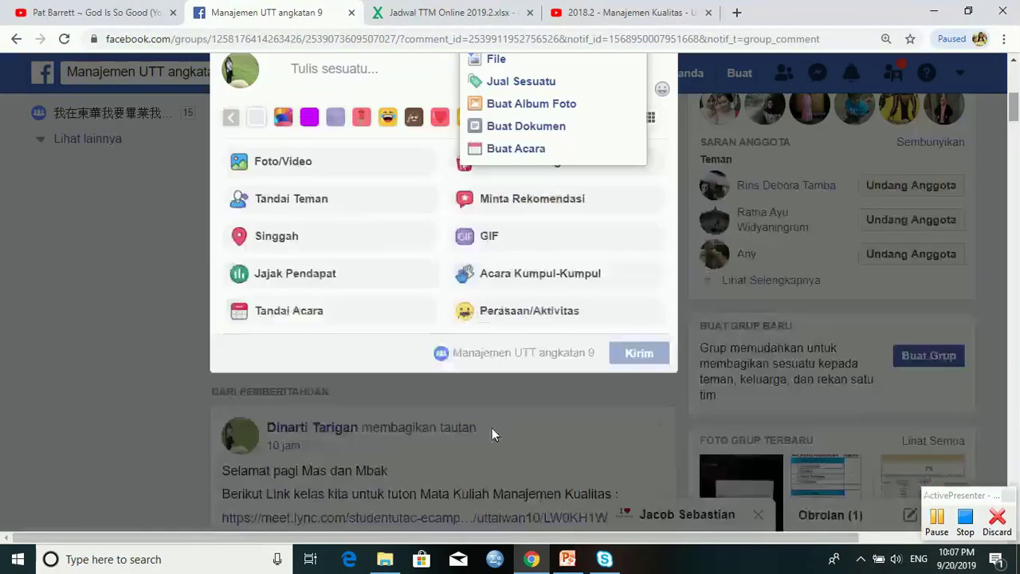
{"action": "left_click", "coordinate": [558, 102]}
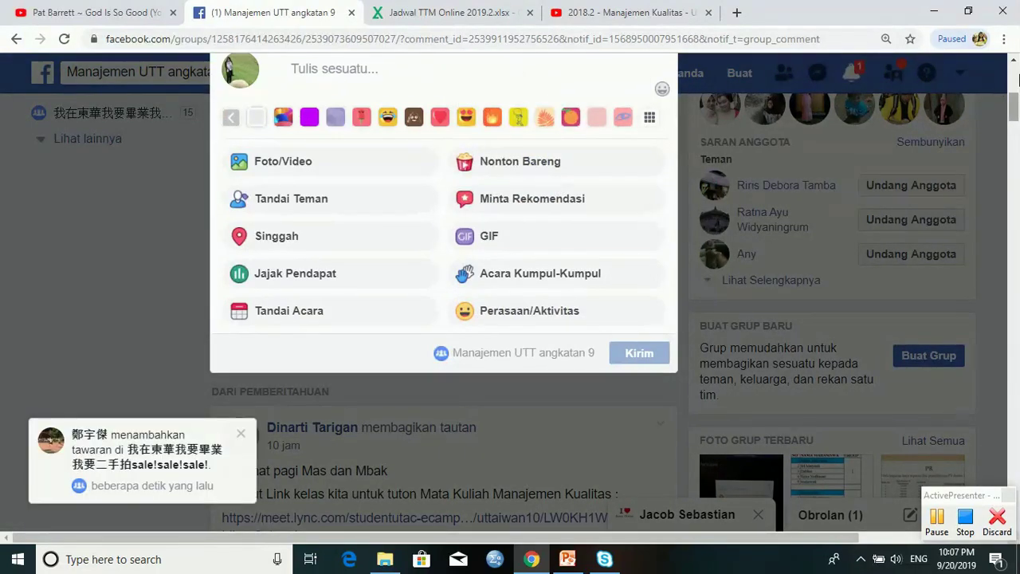
{"action": "left_click", "coordinate": [1014, 80]}
{"action": "scroll", "coordinate": [716, 351], "scroll_direction": "up", "scroll_amount": 1}
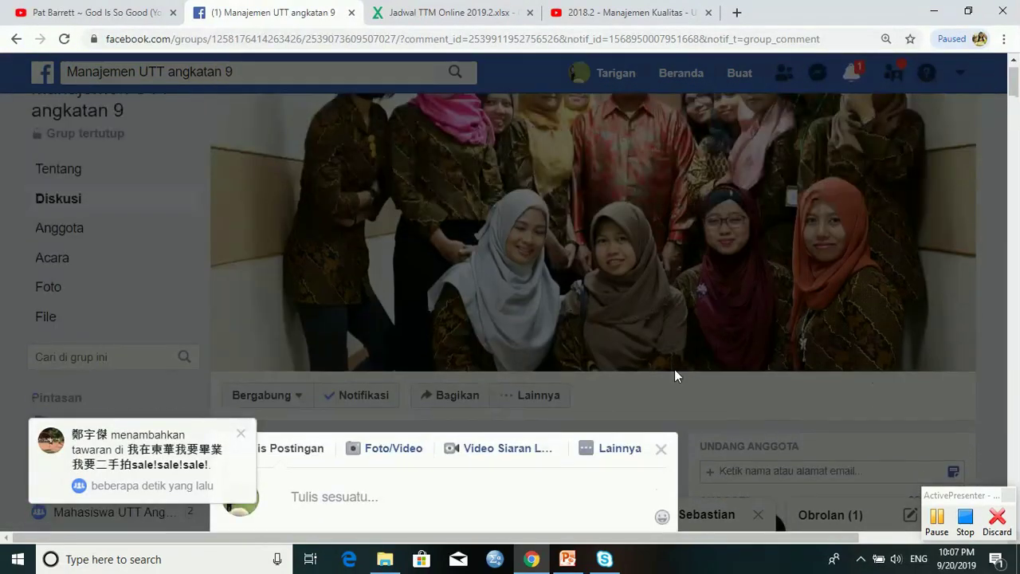
{"action": "left_click", "coordinate": [599, 452]}
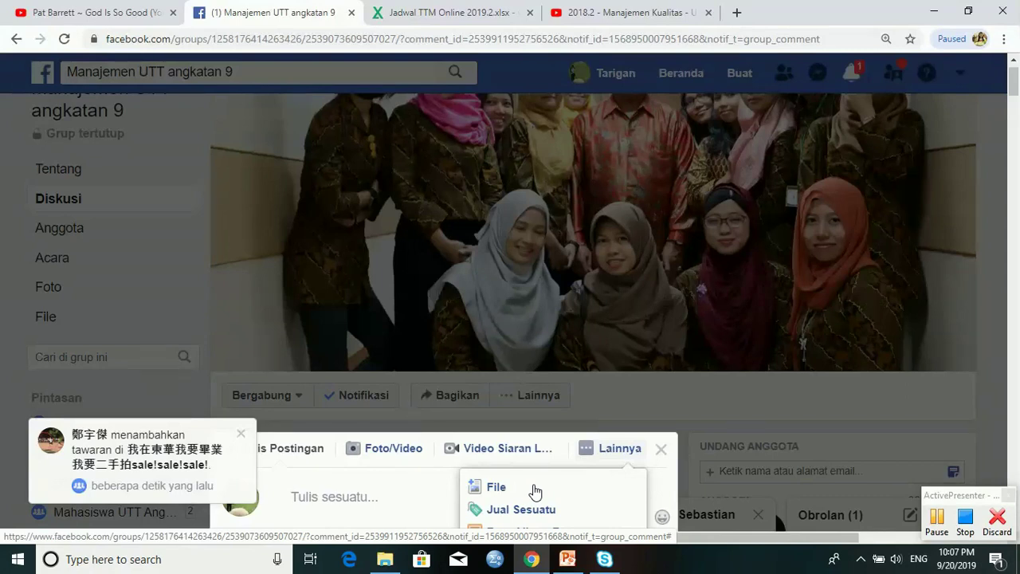
{"action": "left_click", "coordinate": [495, 489]}
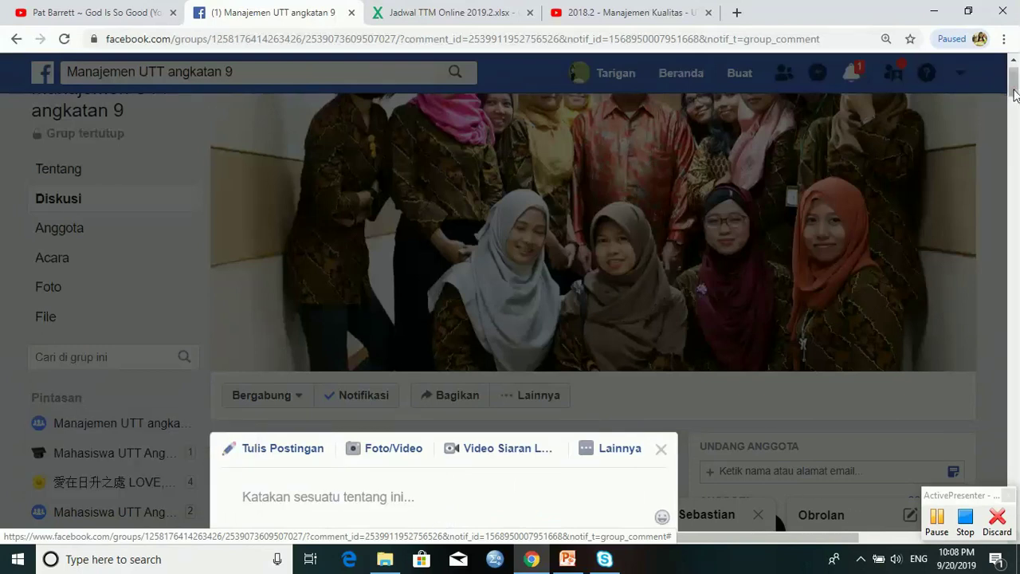
- Attach the Manajemen Kualitas presentation from the UT Taiwan folder in Downloads to the group's file post
{"action": "left_click_drag", "start_coordinate": [1013, 84], "coordinate": [1016, 128]}
{"action": "scroll", "coordinate": [1017, 127], "scroll_direction": "down", "scroll_amount": 3}
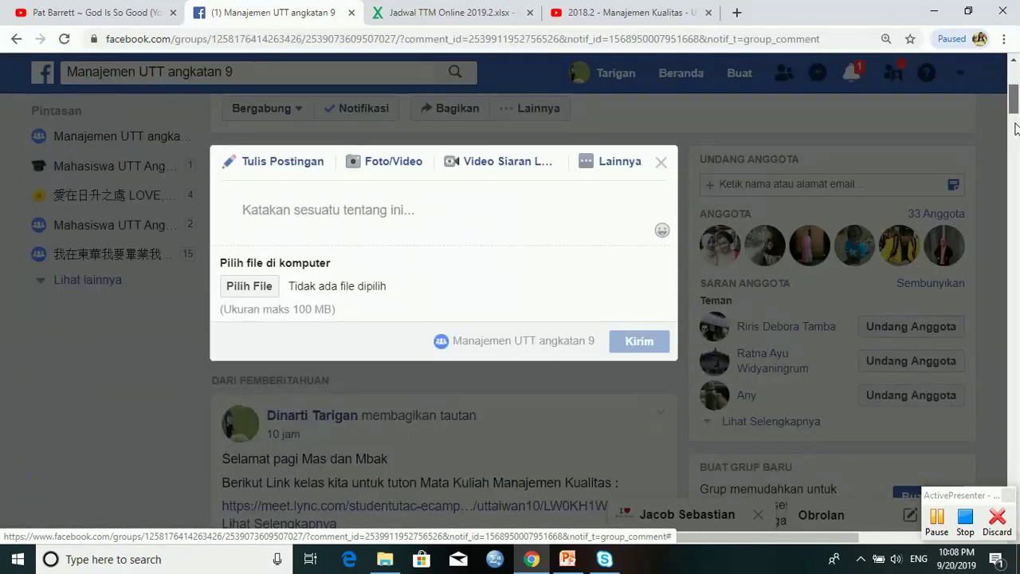
{"action": "scroll", "coordinate": [314, 194], "scroll_direction": "down", "scroll_amount": 3}
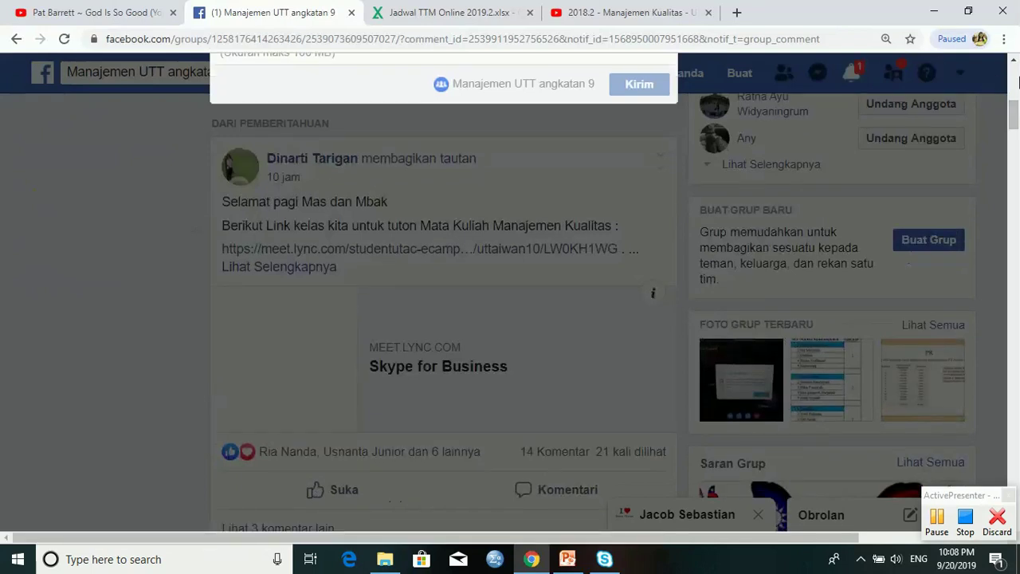
{"action": "scroll", "coordinate": [1017, 79], "scroll_direction": "up", "scroll_amount": 6}
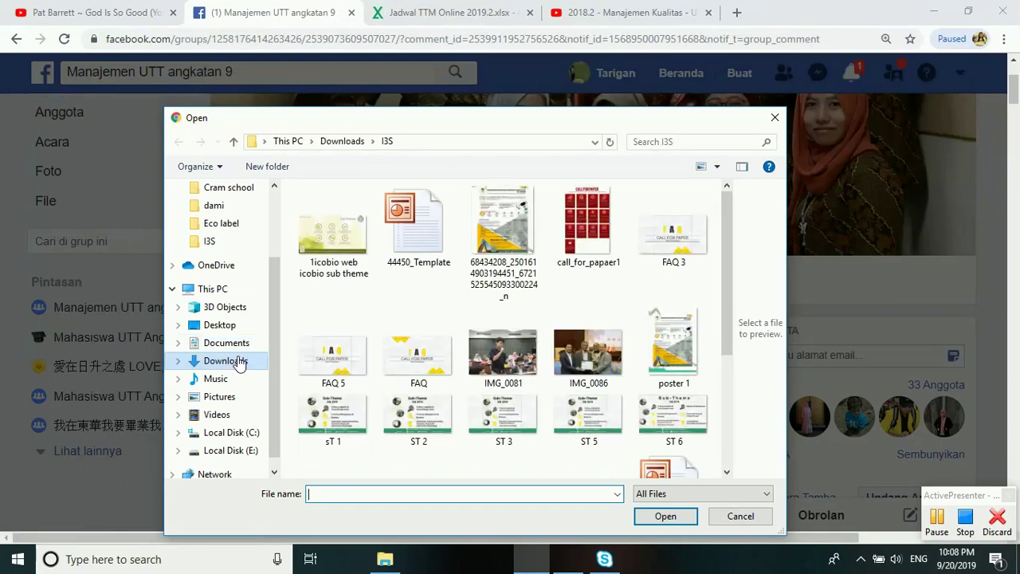
{"action": "left_click", "coordinate": [240, 360]}
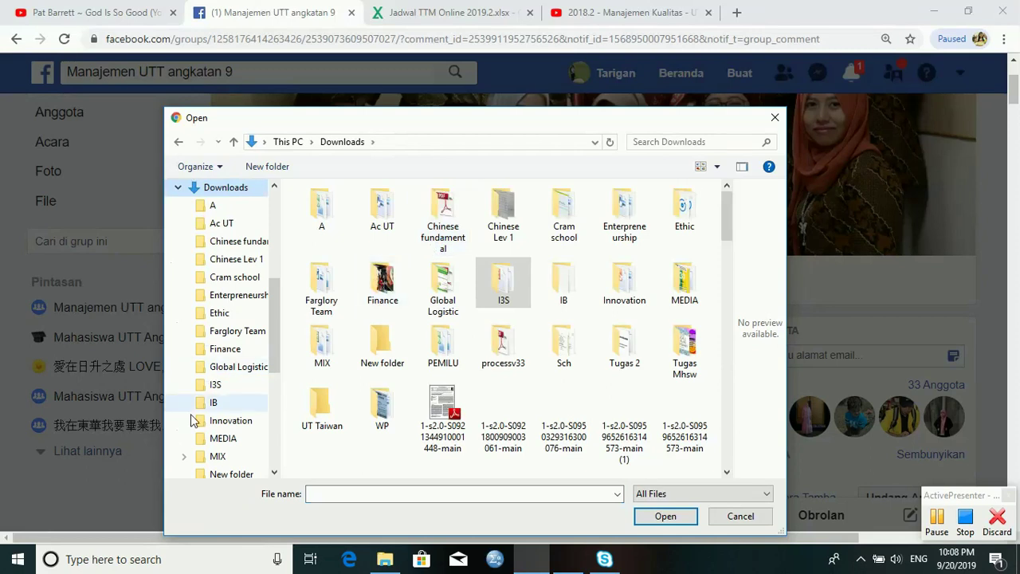
{"action": "left_click", "coordinate": [312, 418]}
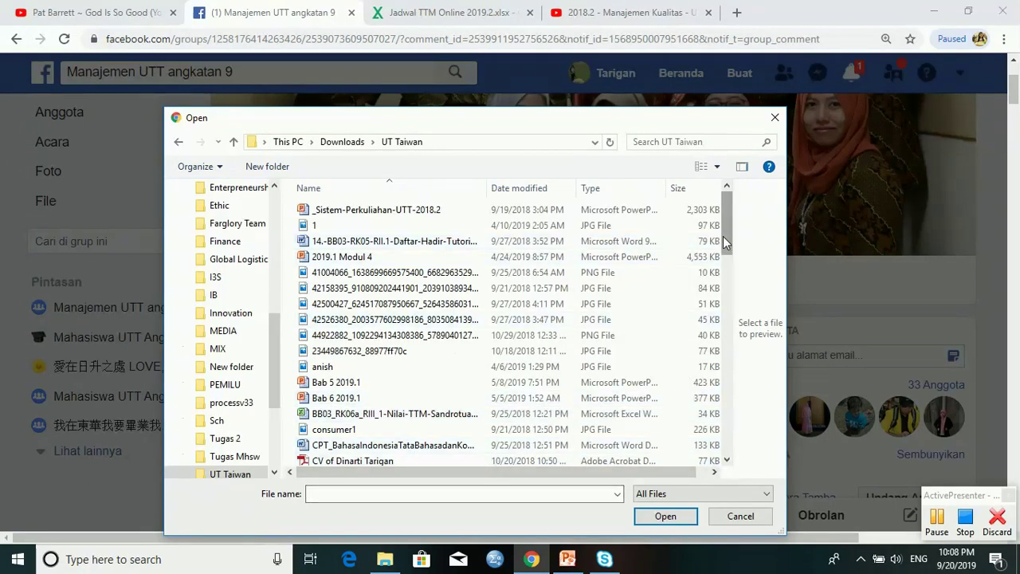
{"action": "left_click_drag", "start_coordinate": [723, 236], "coordinate": [726, 347]}
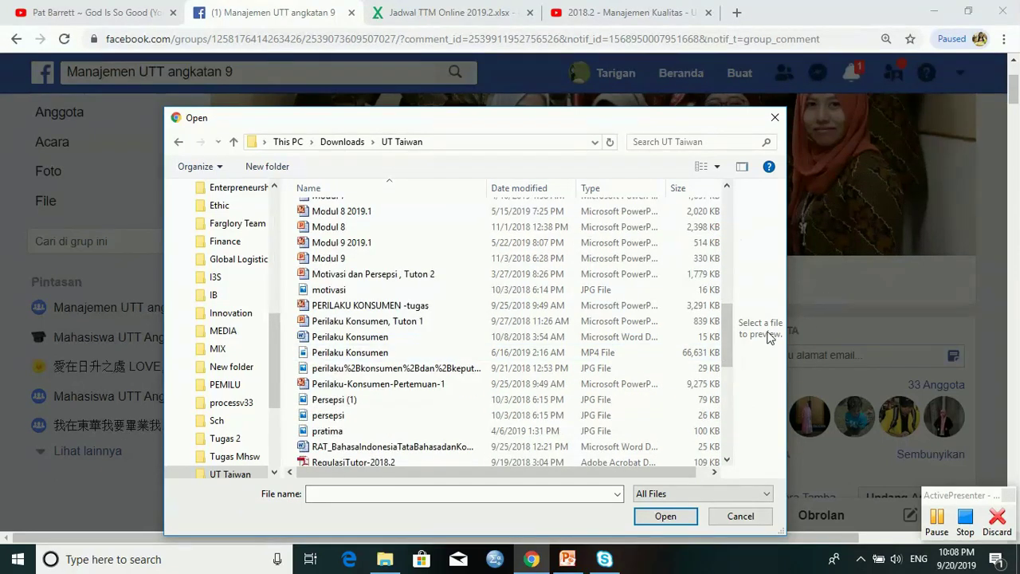
{"action": "left_click_drag", "start_coordinate": [729, 340], "coordinate": [722, 267]}
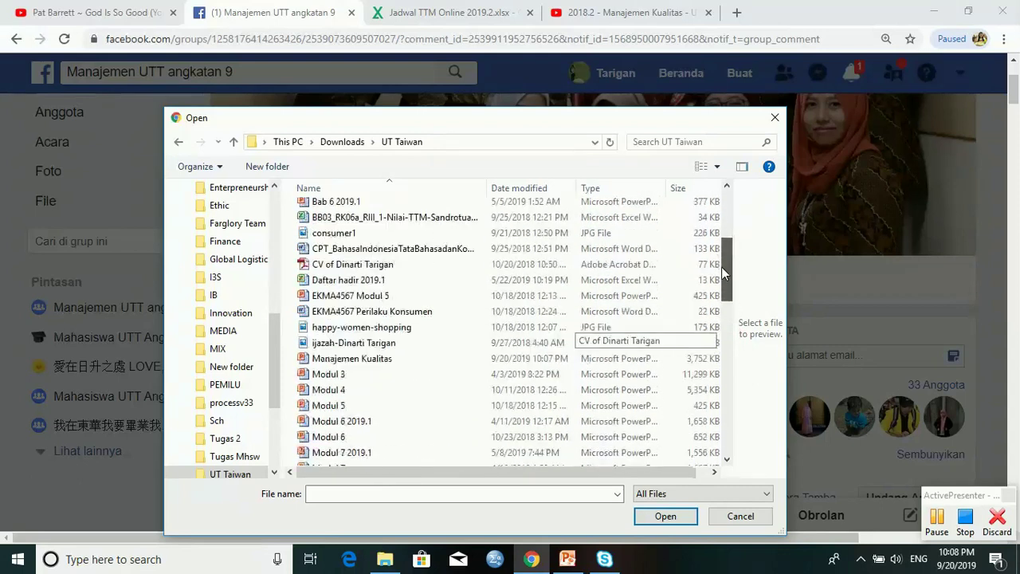
{"action": "left_click", "coordinate": [412, 359]}
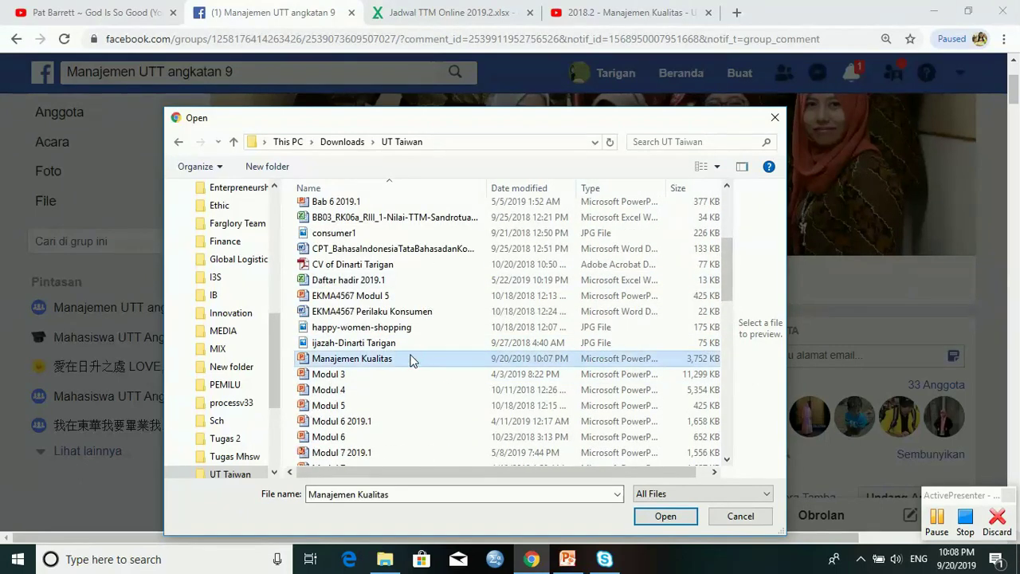
{"action": "double_click", "coordinate": [412, 359]}
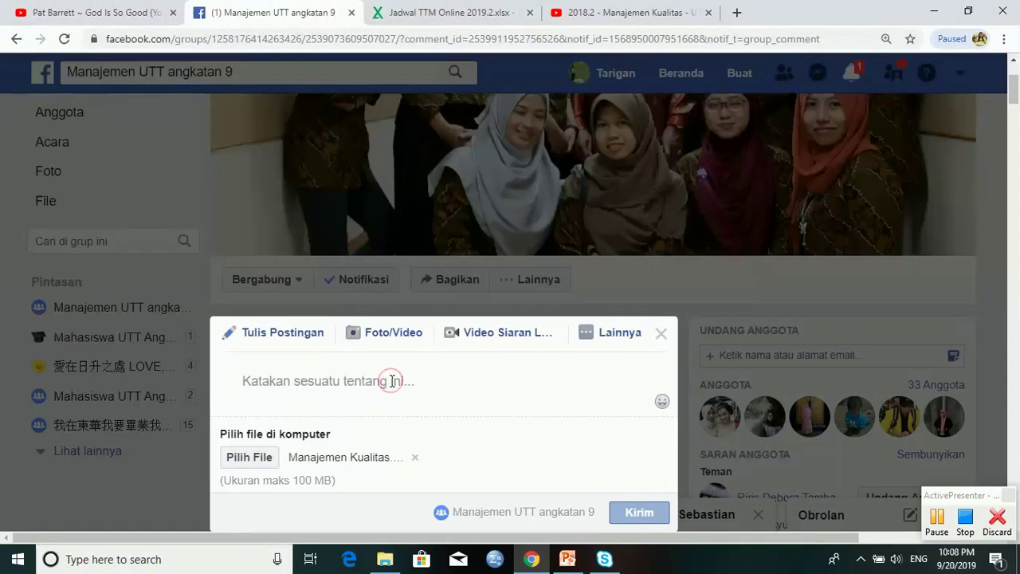
- Write "PPT Tuton 1" as the post's message and start a new line below it
{"action": "left_click", "coordinate": [392, 382]}
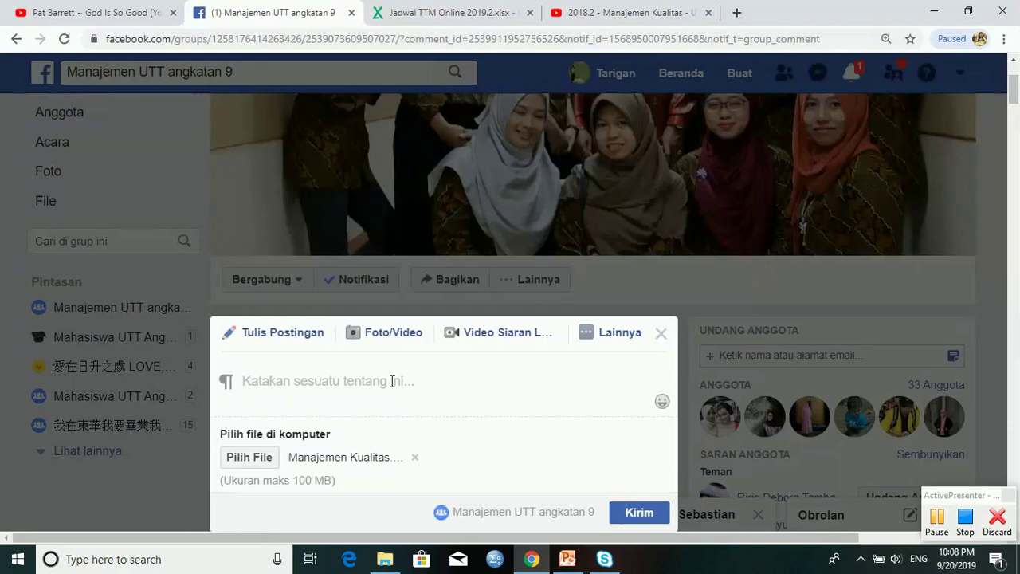
{"action": "type", "text": "PPT "}
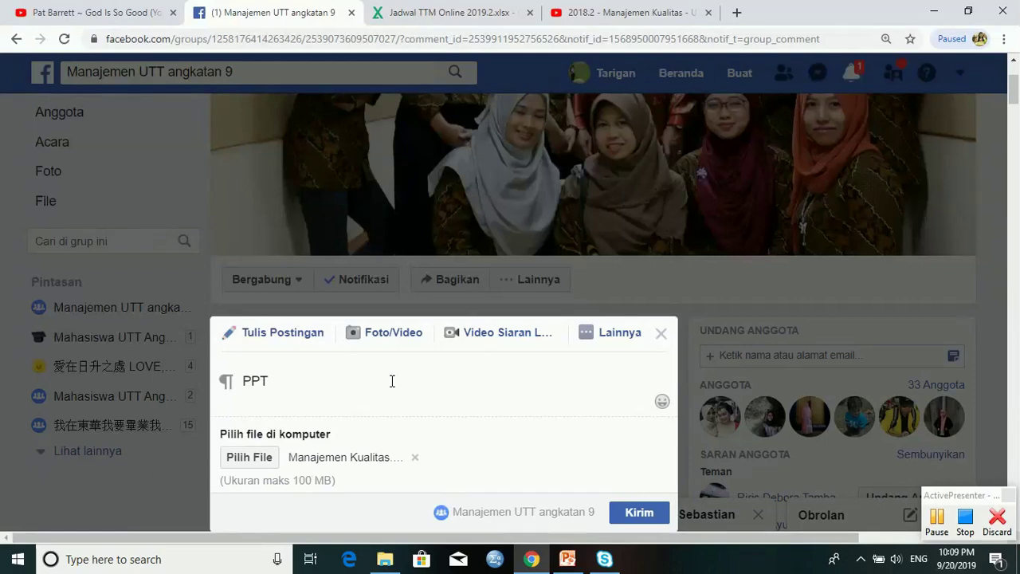
{"action": "type", "text": "mODUL"}
{"action": "key", "text": "BackSpace"}
{"action": "key", "text": "BackSpace"}
{"action": "key", "text": "BackSpace"}
{"action": "key", "text": "BackSpace"}
{"action": "key", "text": "BackSpace"}
{"action": "key", "text": "BackSpace"}
{"action": "type", "text": "Tuton 1"}
{"action": "key", "text": "Return"}
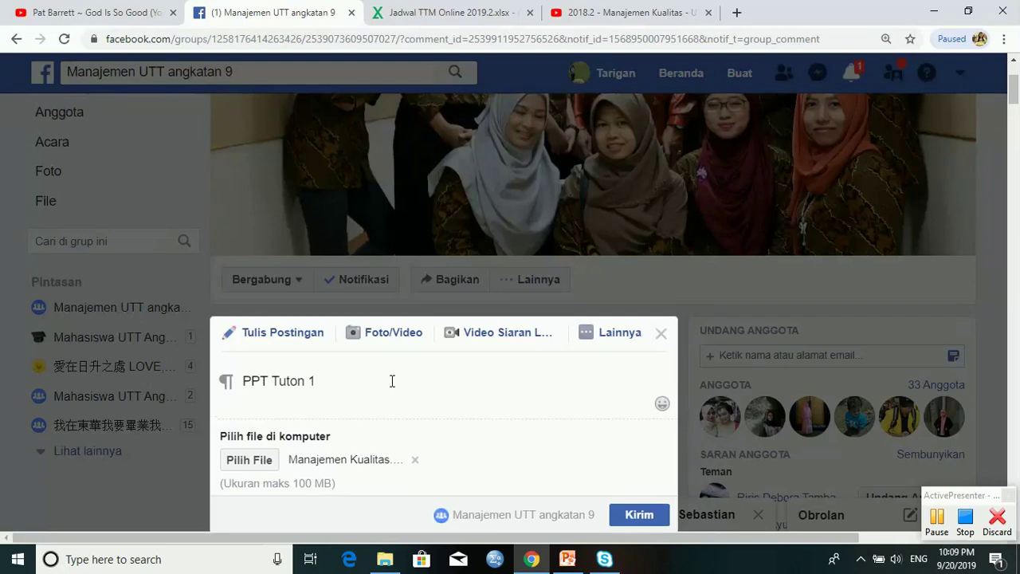
- Add a "cc mbak" line tagging the first group member, and begin a second mention after ", mas"
{"action": "type", "text": "cc mbak @ev"}
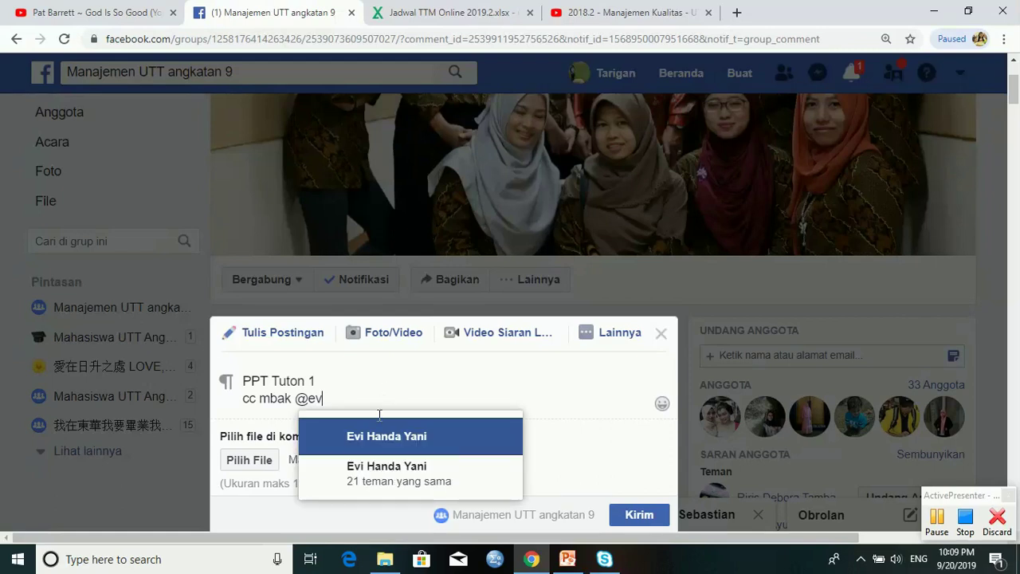
{"action": "left_click", "coordinate": [410, 478]}
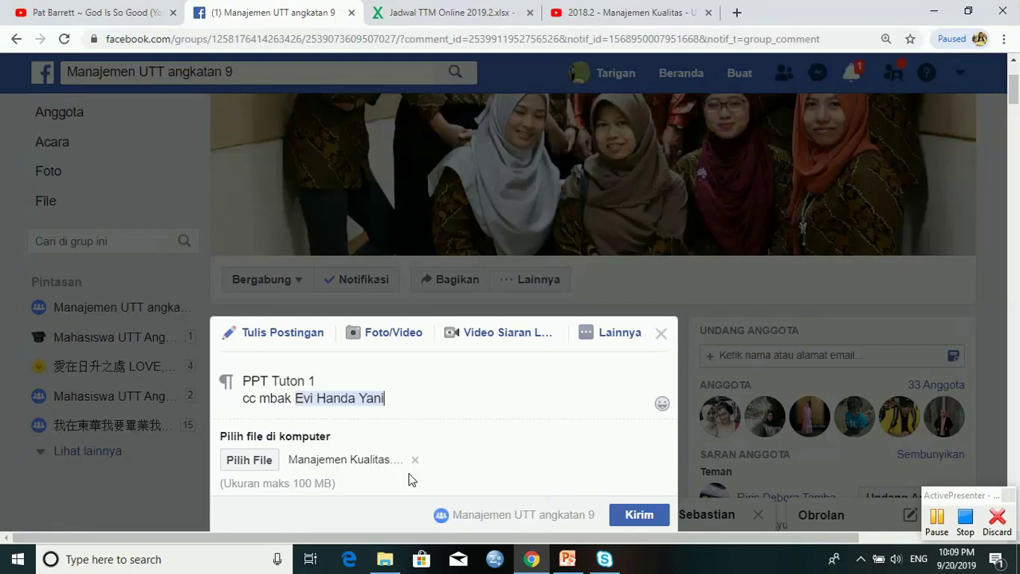
{"action": "type", "text": ", mas @"}
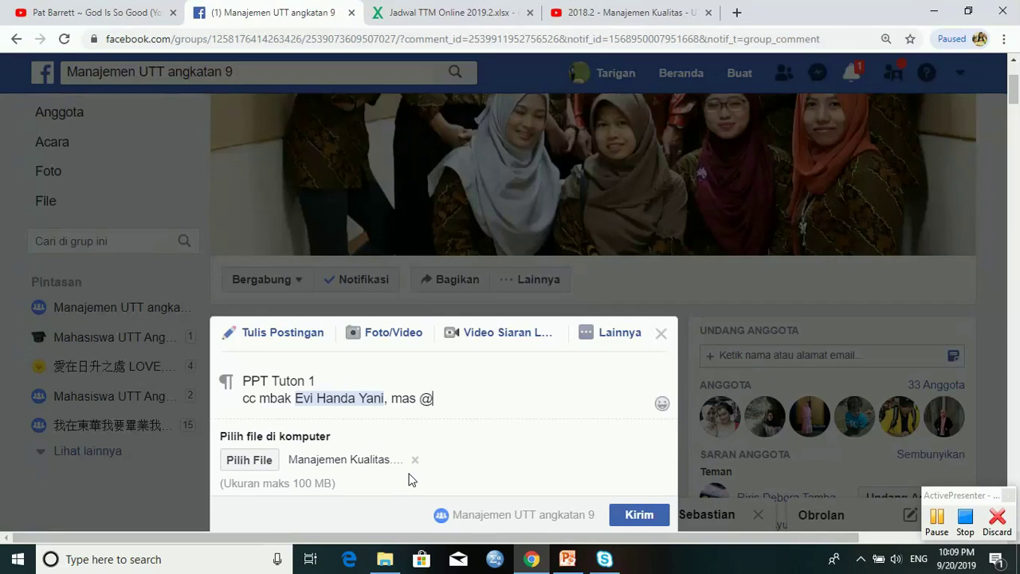